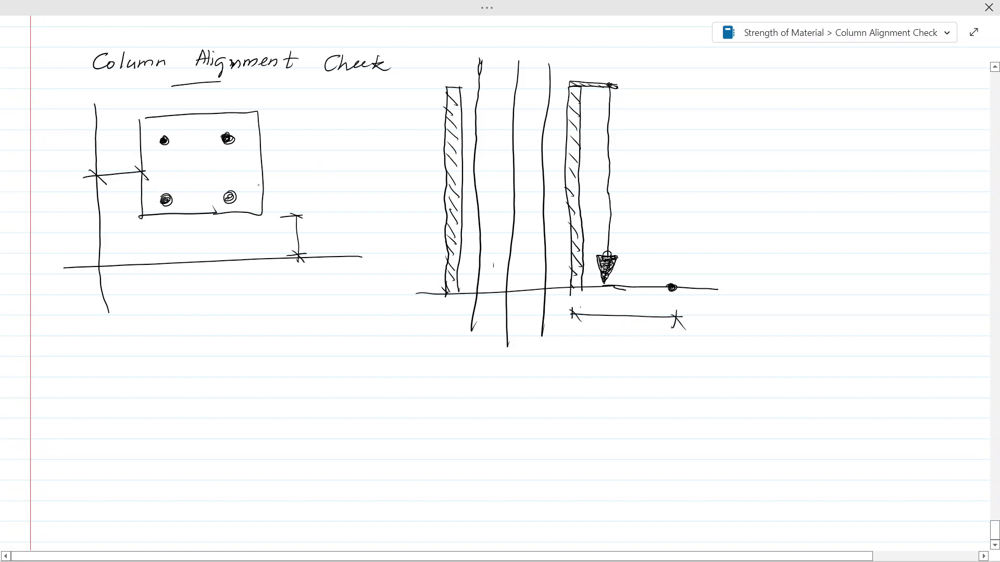
- Retrace the column square's left edge and darken its bottom-right reinforcing bar
drag(143, 119, 141, 196)
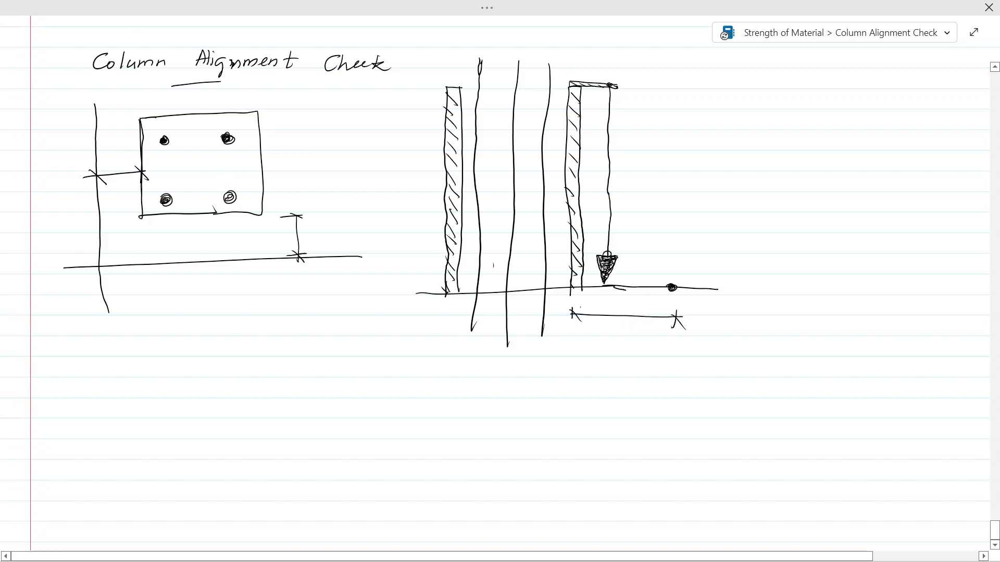
drag(228, 198, 233, 200)
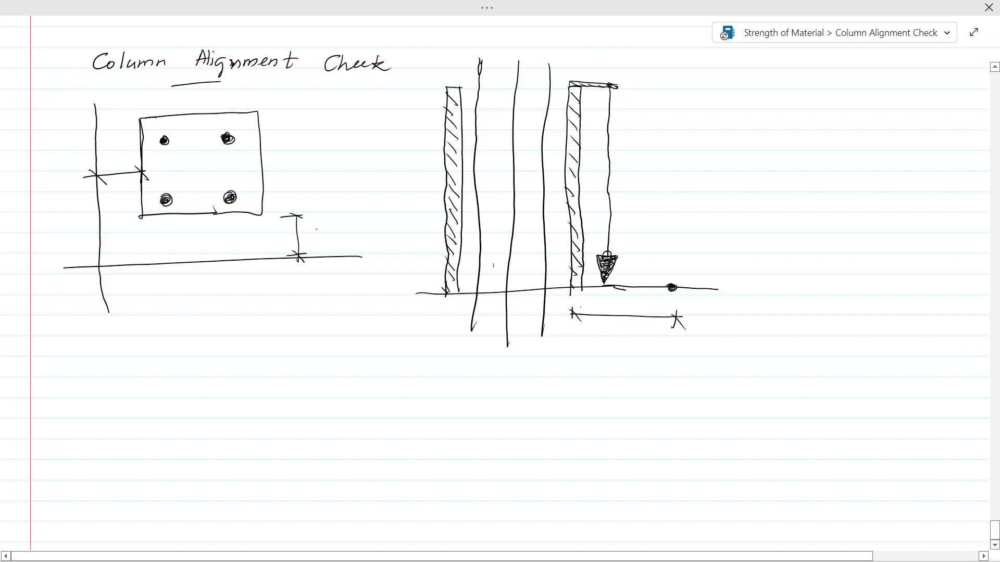
- Handwrite 500 beside the vertical offset dimension and above the left horizontal dimension
mouse_move(316, 231)
mouse_down()
mouse_move(311, 242)
mouse_move(335, 235)
mouse_up()
mouse_move(107, 155)
mouse_down()
mouse_move(104, 163)
mouse_move(124, 163)
mouse_up()
- Draw formwork lines below, right of, above and left of the column square
drag(141, 222, 259, 223)
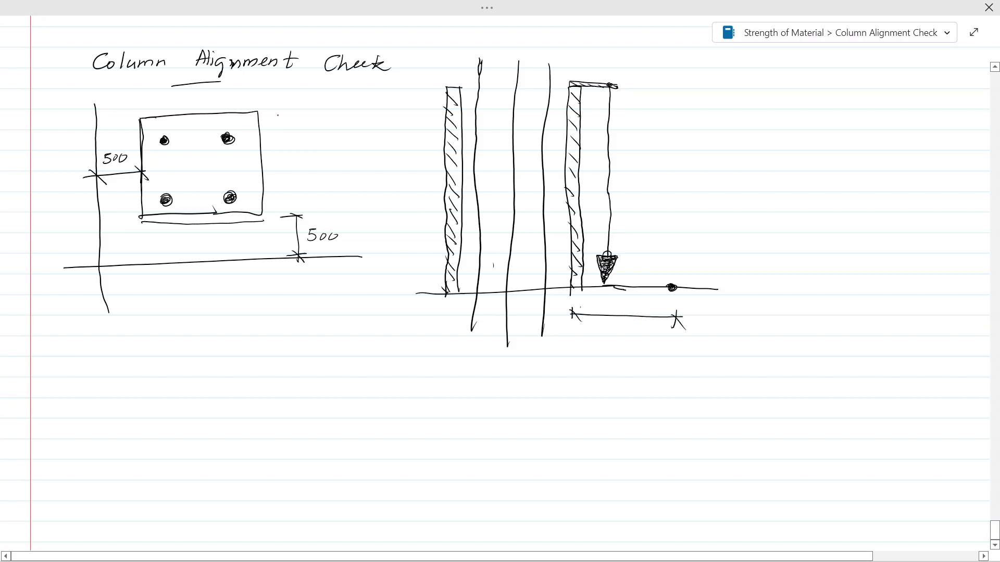
drag(271, 111, 270, 207)
drag(140, 111, 270, 117)
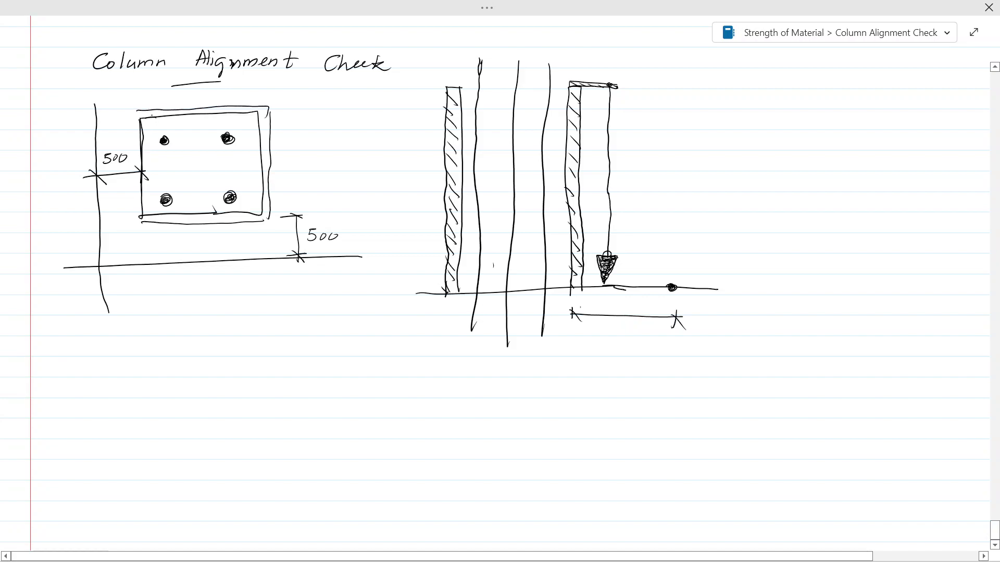
drag(133, 114, 136, 219)
- Hatch the formwork gap along the bottom and right edges
mouse_move(141, 222)
mouse_down()
mouse_move(260, 215)
mouse_move(274, 204)
mouse_up()
drag(260, 111, 268, 124)
drag(262, 129, 272, 138)
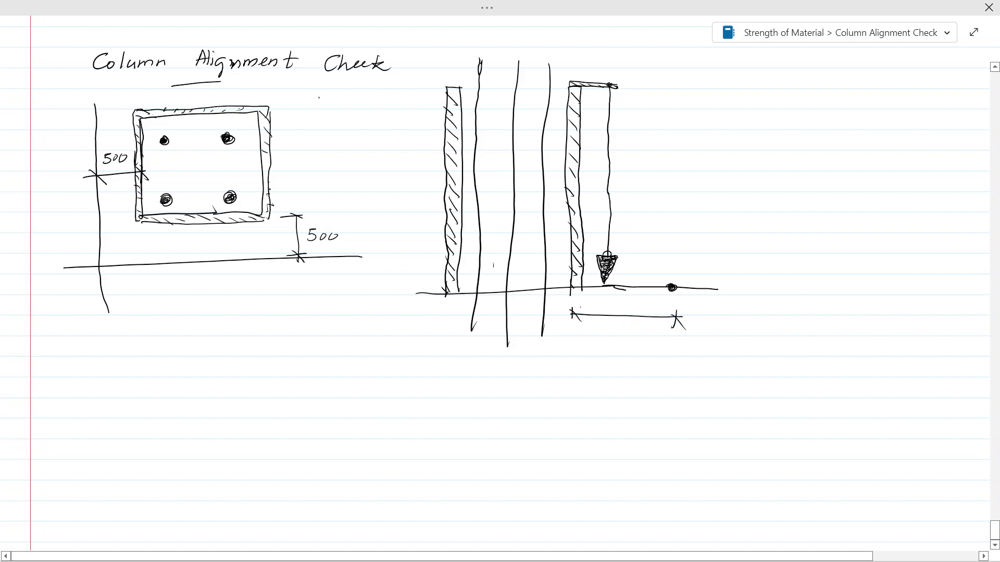
- Draw an arrow toward the section view and the section arrows lettered A on the plan
mouse_move(351, 109)
mouse_down()
mouse_move(399, 134)
mouse_move(381, 139)
mouse_up()
drag(49, 143, 50, 172)
mouse_move(51, 171)
mouse_down()
mouse_move(66, 170)
mouse_move(44, 137)
mouse_move(55, 151)
mouse_up()
mouse_move(300, 174)
mouse_down()
mouse_move(321, 174)
mouse_move(319, 149)
mouse_move(331, 138)
mouse_up()
drag(332, 138, 338, 153)
drag(329, 149, 341, 149)
mouse_move(51, 138)
mouse_down()
mouse_move(53, 124)
mouse_move(57, 137)
mouse_up()
drag(50, 131, 68, 131)
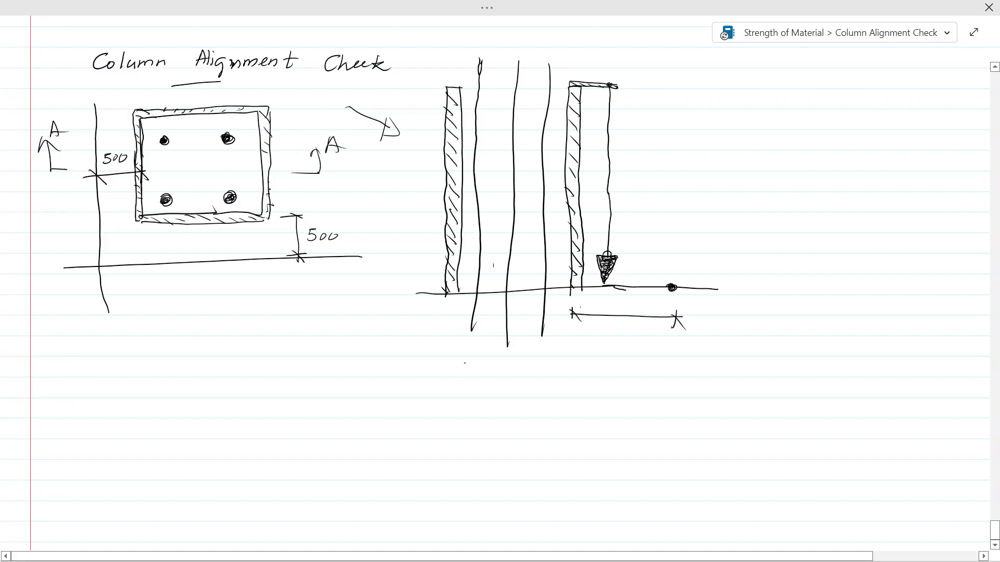
- Caption the elevation 'Section A-A' and label its ground line 'Floor'
drag(457, 366, 450, 383)
drag(463, 378, 555, 386)
drag(546, 381, 581, 381)
mouse_move(590, 376)
mouse_down()
mouse_move(585, 389)
mouse_move(600, 390)
mouse_up()
drag(587, 384, 602, 386)
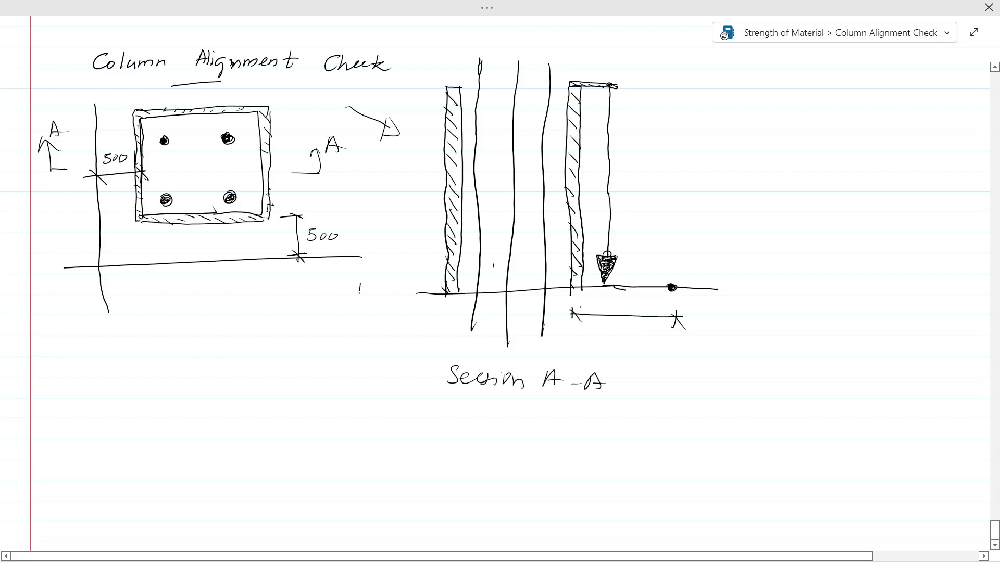
mouse_move(360, 286)
mouse_down()
mouse_move(372, 286)
mouse_move(372, 299)
mouse_up()
drag(375, 291, 403, 295)
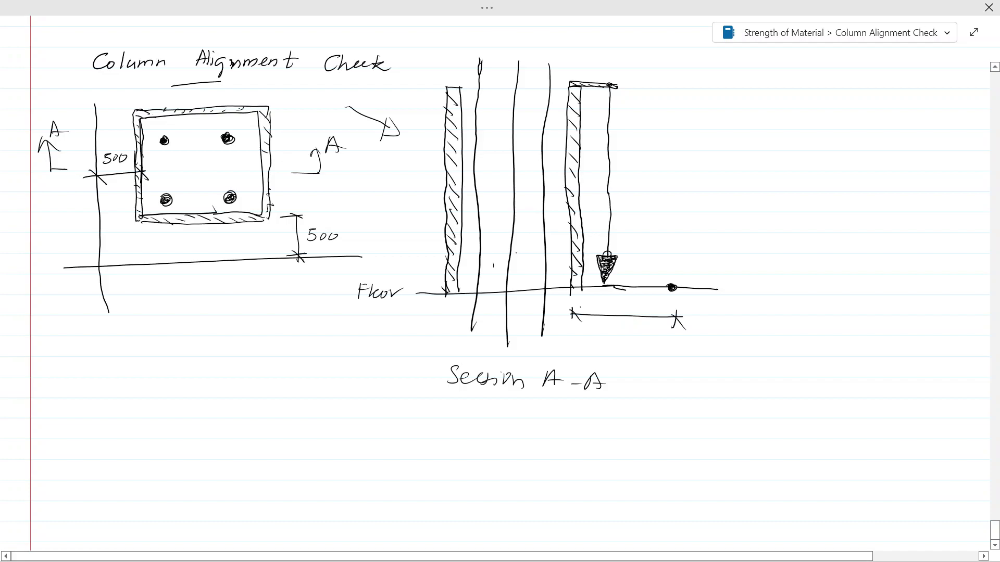
- Cross-hatch the right formwork strip and ink over its top cap
mouse_move(570, 91)
mouse_down()
mouse_move(579, 99)
mouse_move(576, 261)
mouse_up()
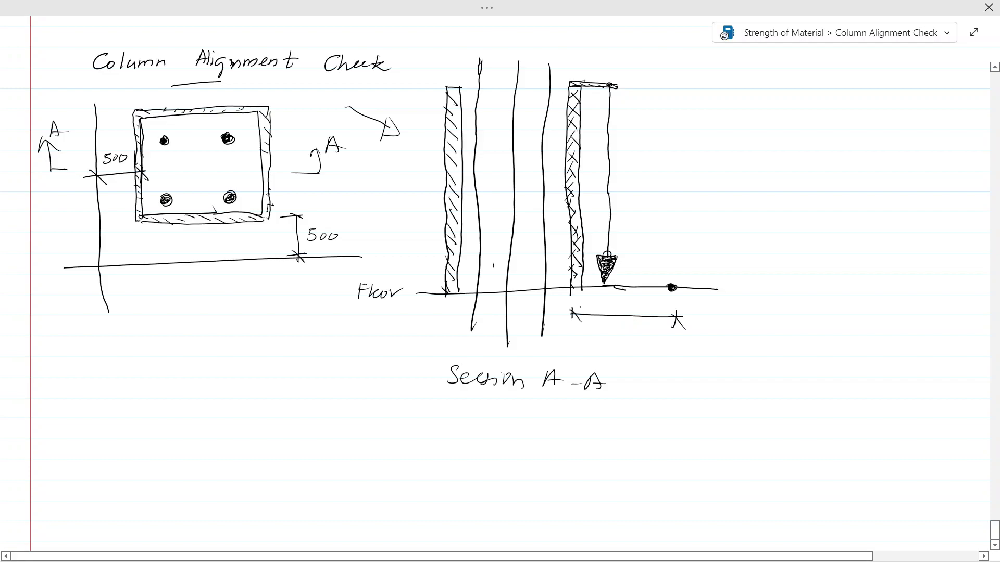
mouse_move(570, 82)
mouse_down()
mouse_move(611, 81)
mouse_move(592, 82)
mouse_up()
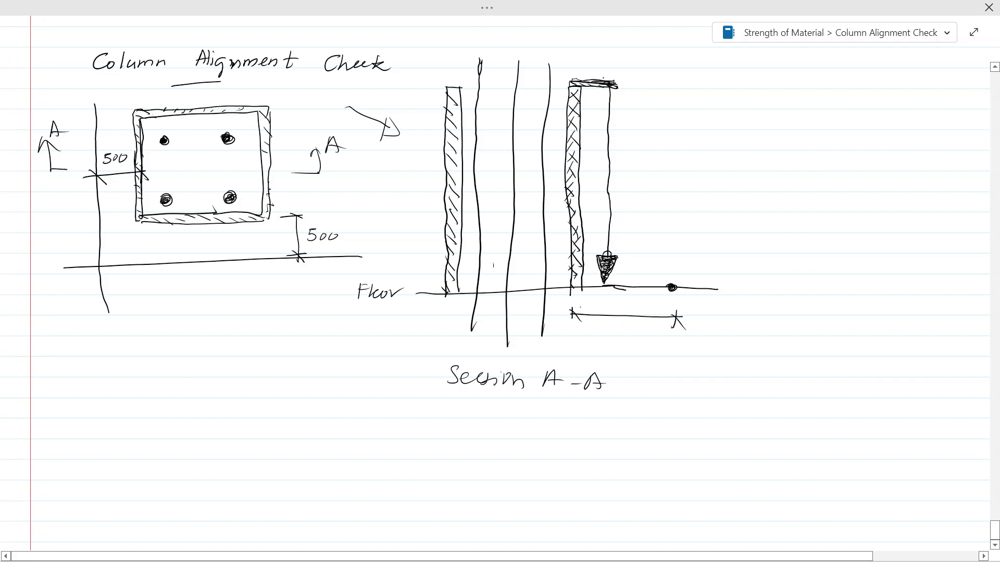
- Dimension the top and bottom formwork-to-plumb gaps as 'a' and circle both labels
mouse_move(581, 102)
mouse_down()
mouse_move(608, 105)
mouse_move(639, 137)
mouse_up()
drag(581, 281, 599, 281)
mouse_move(607, 242)
mouse_down()
mouse_move(584, 246)
mouse_move(625, 231)
mouse_move(645, 239)
mouse_up()
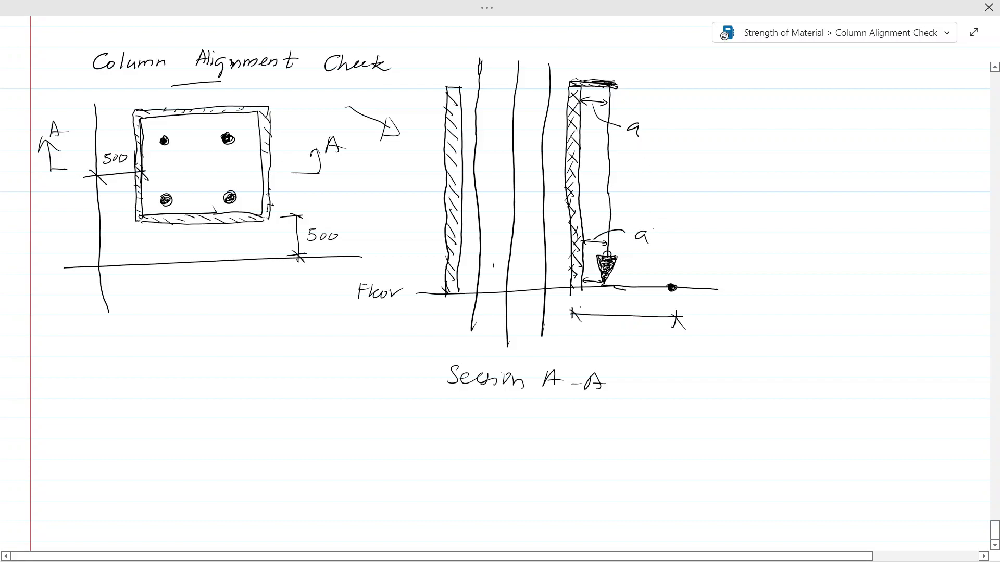
mouse_move(635, 226)
mouse_down()
mouse_move(664, 235)
mouse_move(633, 235)
mouse_up()
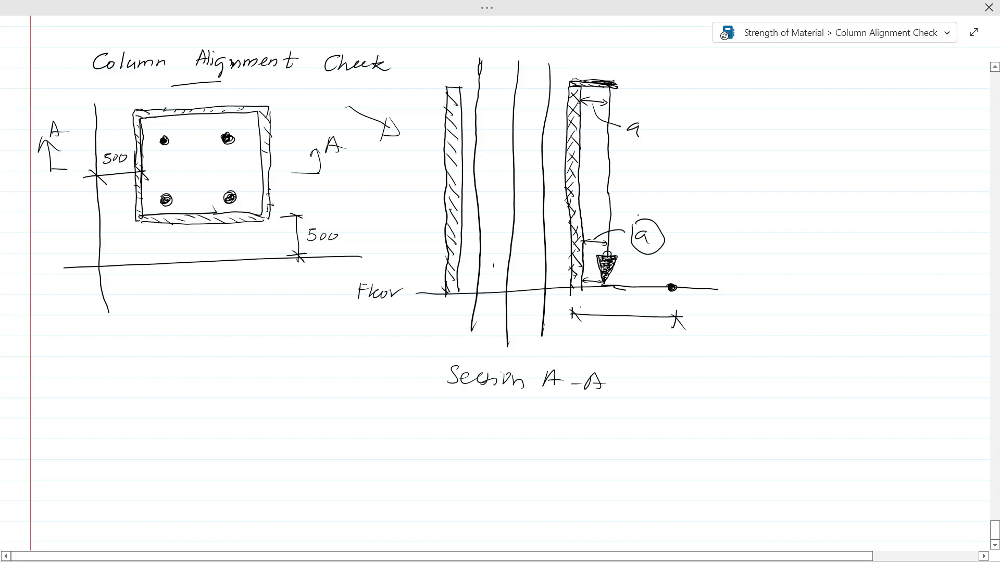
mouse_move(625, 125)
mouse_down()
mouse_move(653, 125)
mouse_move(625, 130)
mouse_up()
- Draw circled x markers to the right of the plan column and below it
drag(283, 154, 286, 171)
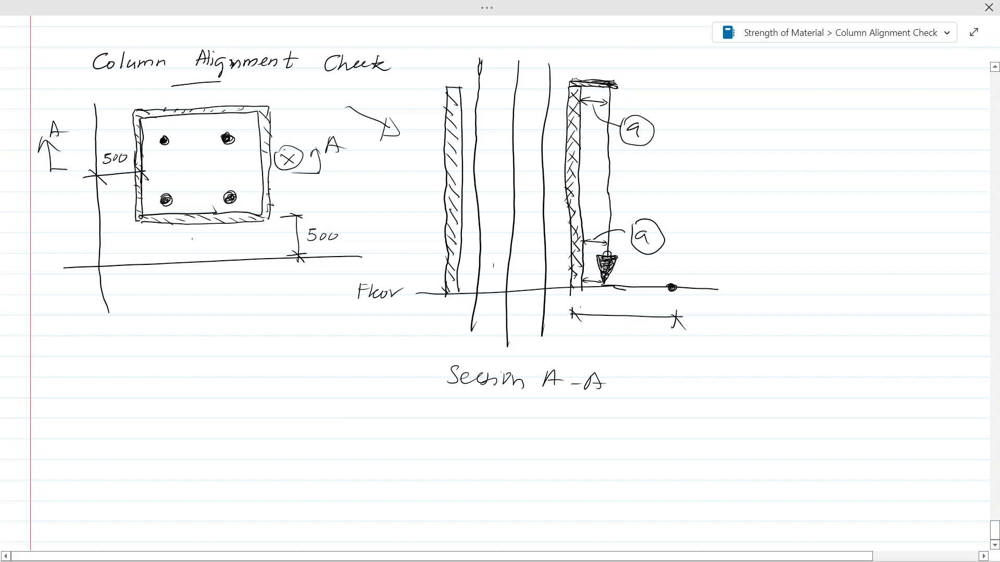
drag(184, 239, 197, 251)
drag(197, 238, 187, 252)
- Draw a tie and diagonal braces between the formwork strips, plus a short brace near the floor
drag(455, 104, 566, 112)
drag(492, 104, 568, 231)
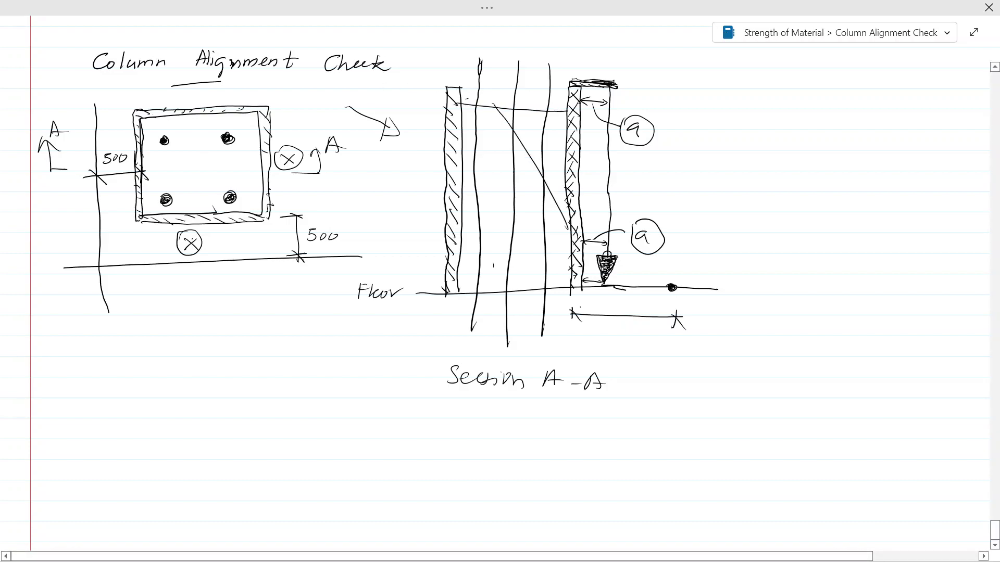
drag(475, 142, 566, 244)
drag(459, 203, 536, 264)
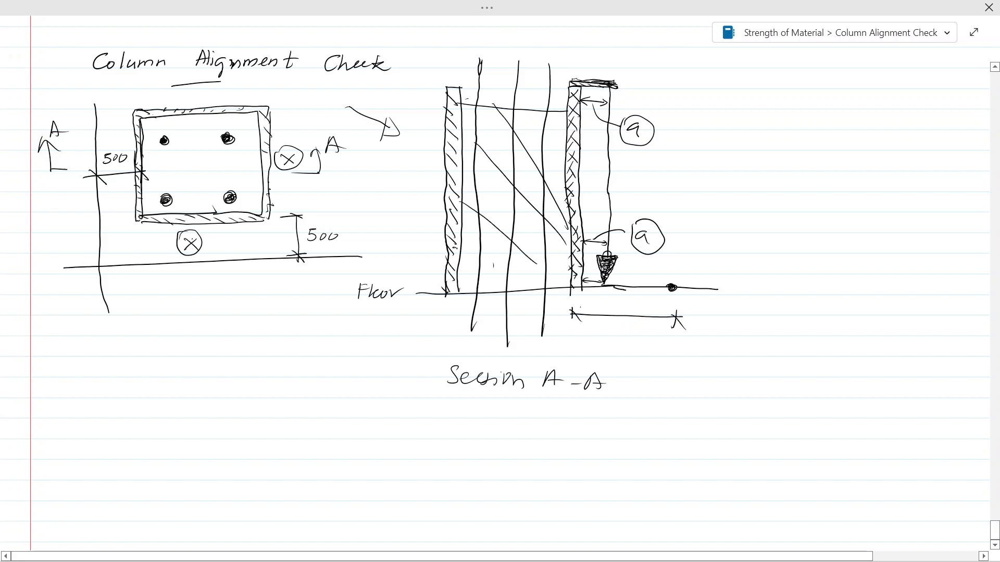
drag(459, 250, 515, 288)
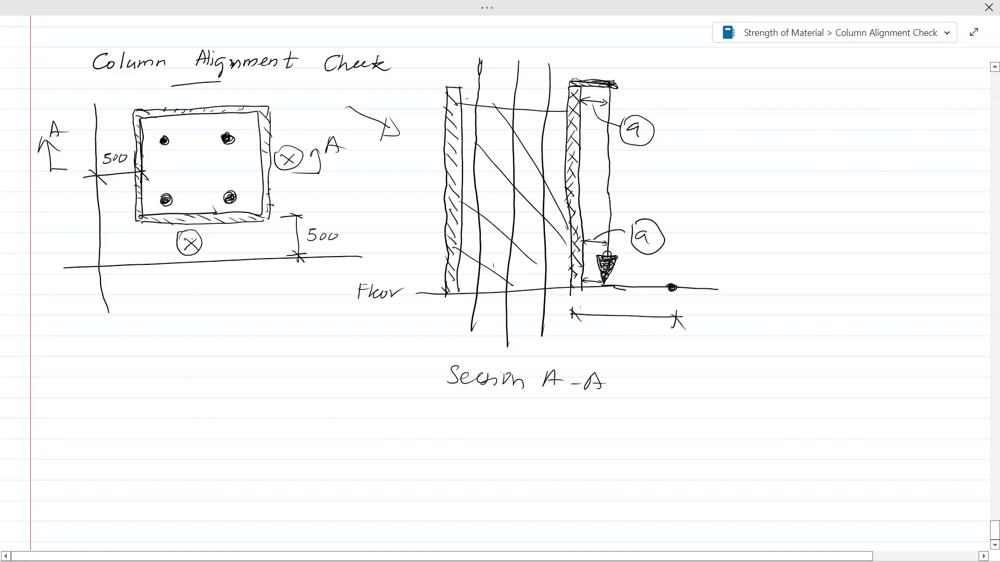
- Sketch inclined props on the left, an inner diagonal brace, and a small x mark
drag(442, 176, 375, 260)
drag(582, 171, 625, 221)
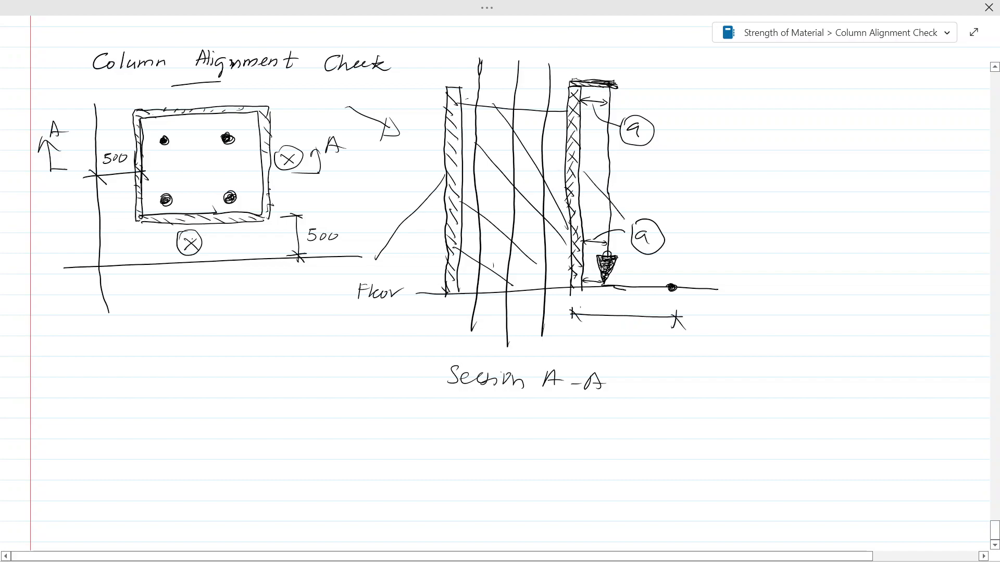
mouse_move(447, 121)
mouse_down()
mouse_move(395, 180)
mouse_move(400, 162)
mouse_up()
drag(411, 195, 422, 200)
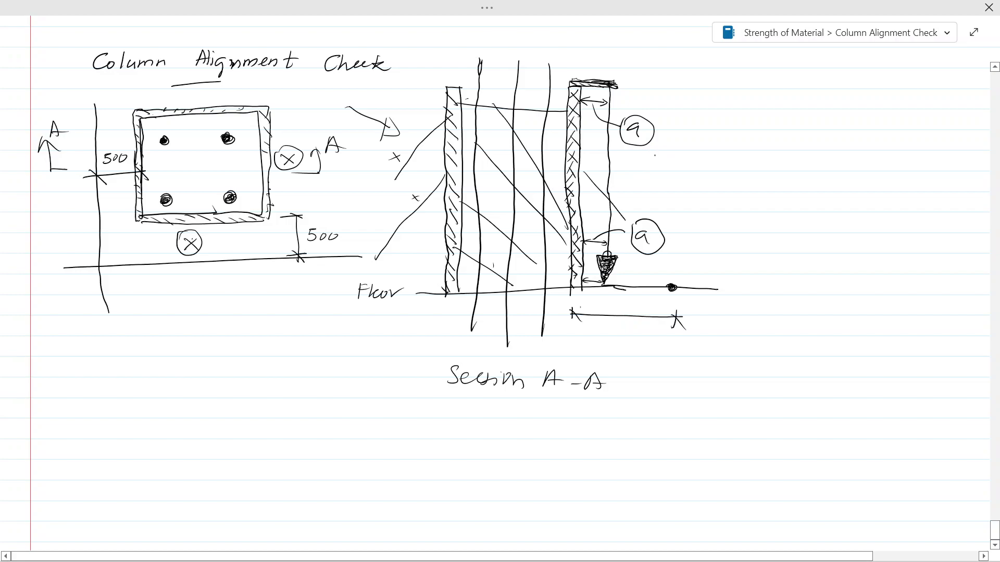
- Tick the upper and lower circled 'a' measurements and add short strokes on the left props
drag(654, 156, 671, 156)
drag(673, 238, 699, 234)
mouse_move(400, 215)
mouse_down()
mouse_move(408, 205)
mouse_move(391, 177)
mouse_up()
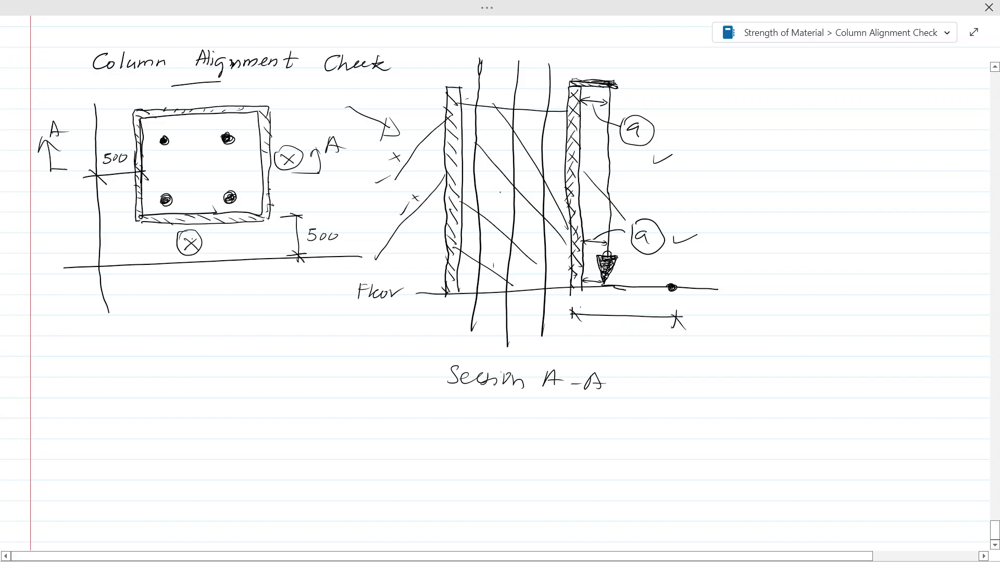